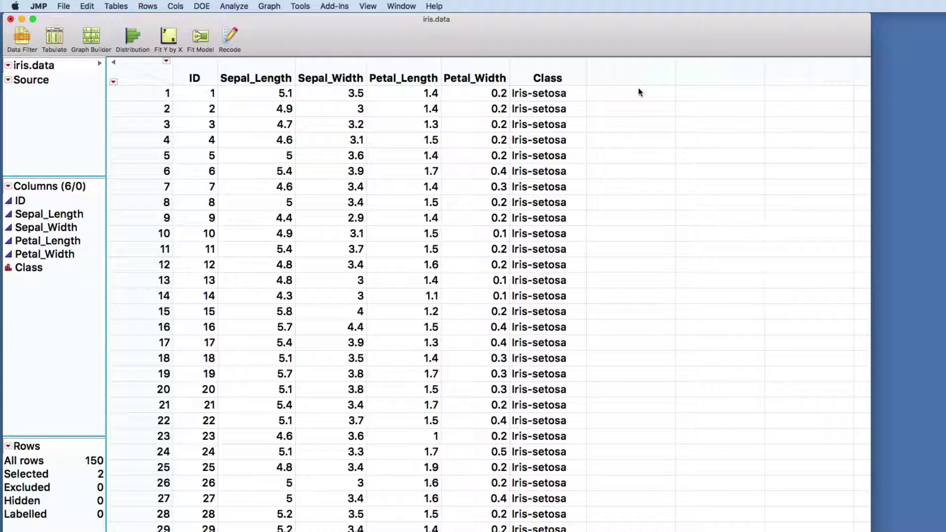
Create a new column named Petal_Area and open its Column Properties list
right_click(615, 76)
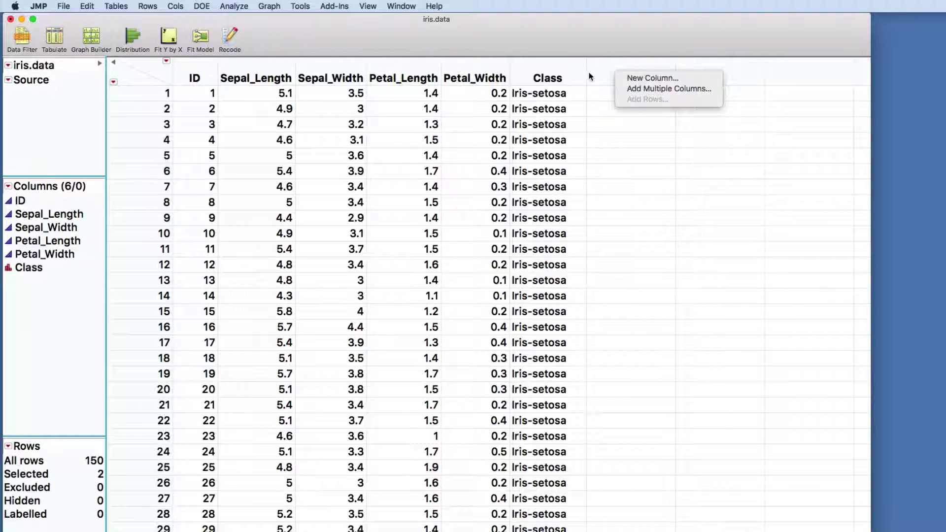
click(603, 66)
right_click(622, 69)
click(640, 75)
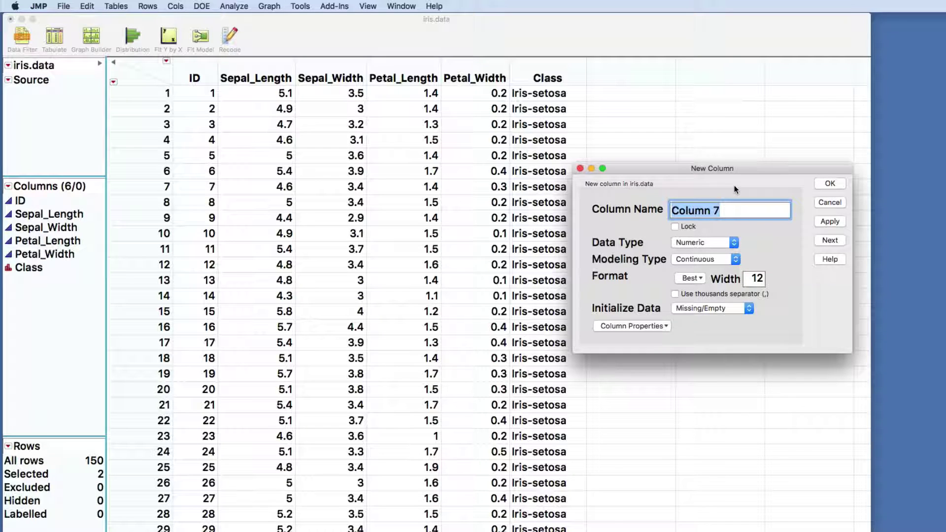
text(Petal_Ar)
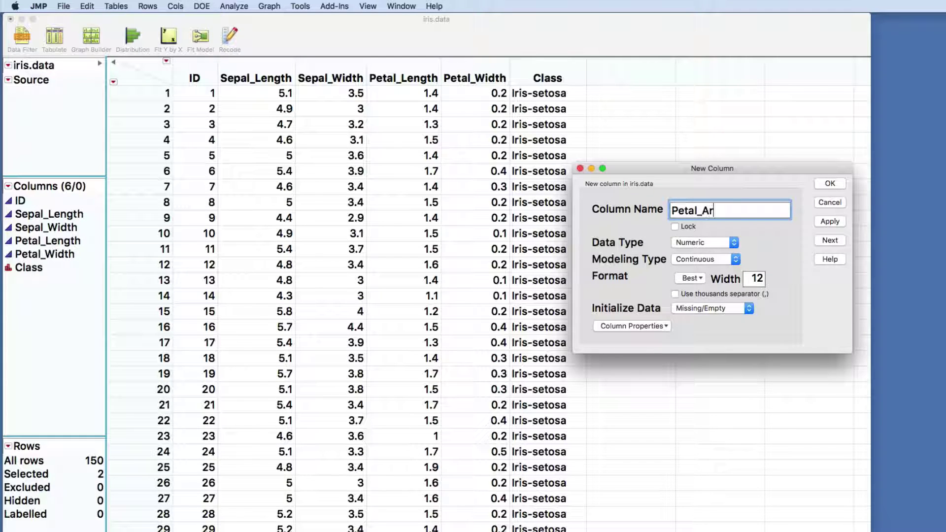
text(ea)
click(777, 245)
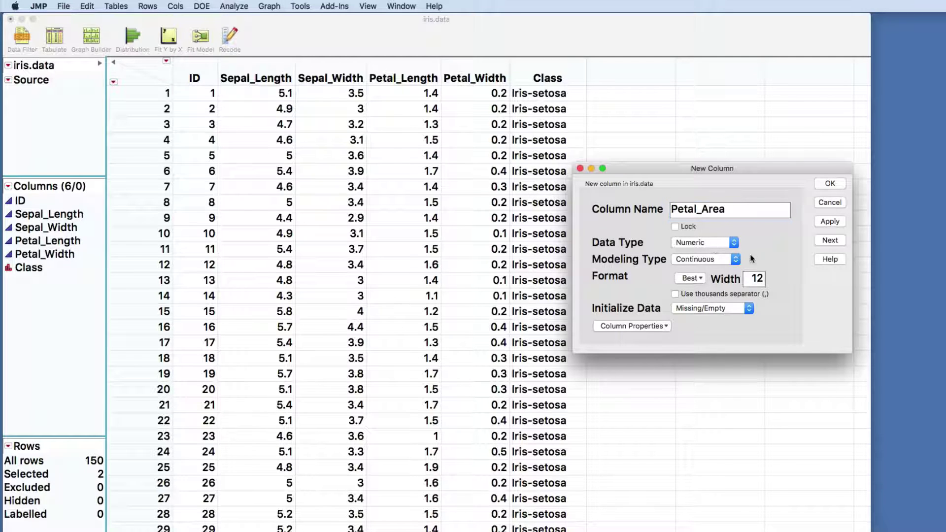
click(631, 328)
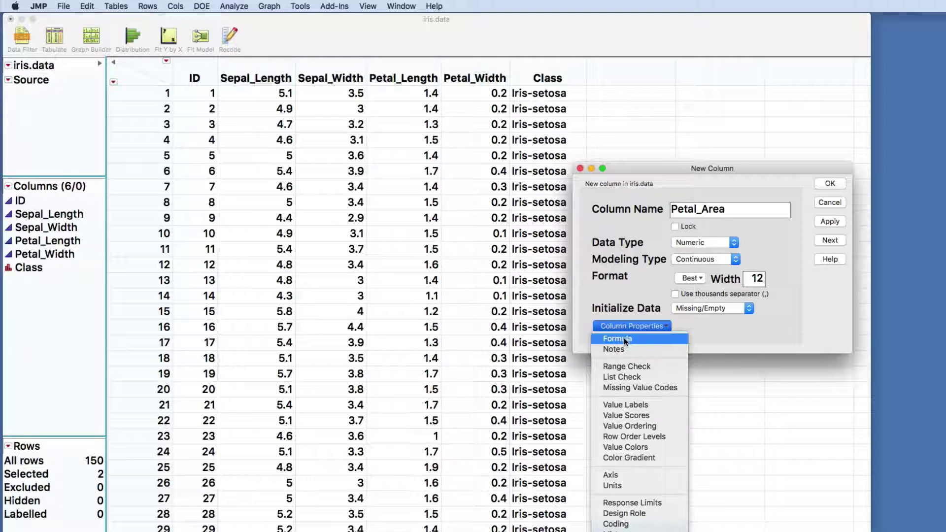
Give Petal_Area the formula Petal_Length * Petal_Width and accept it
click(624, 338)
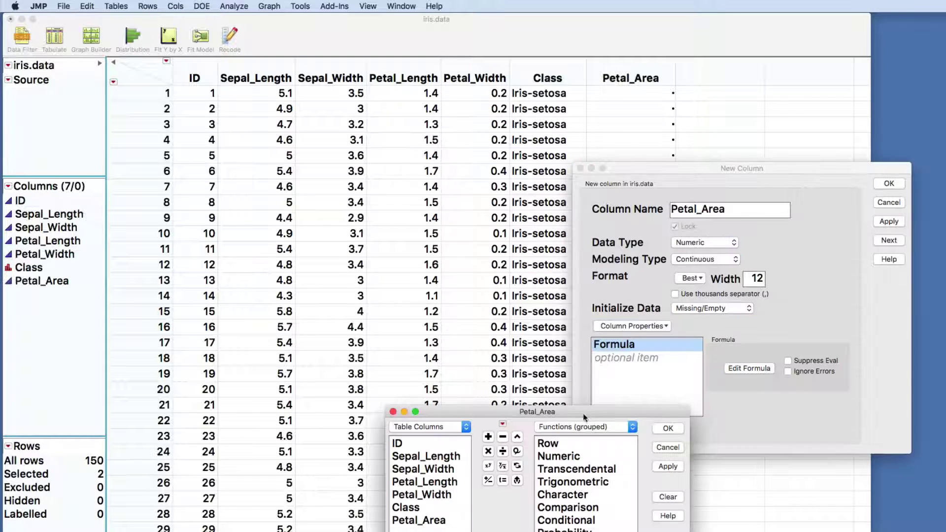
drag(584, 415, 538, 119)
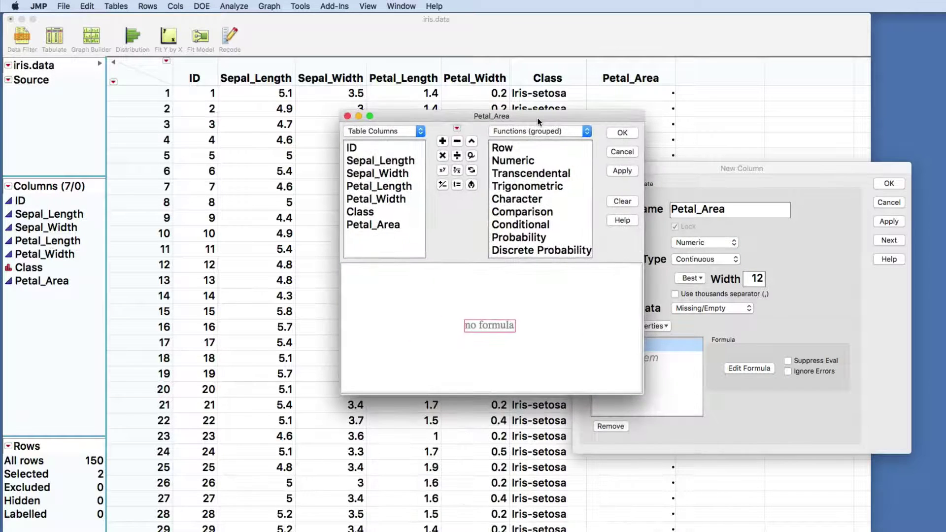
click(380, 190)
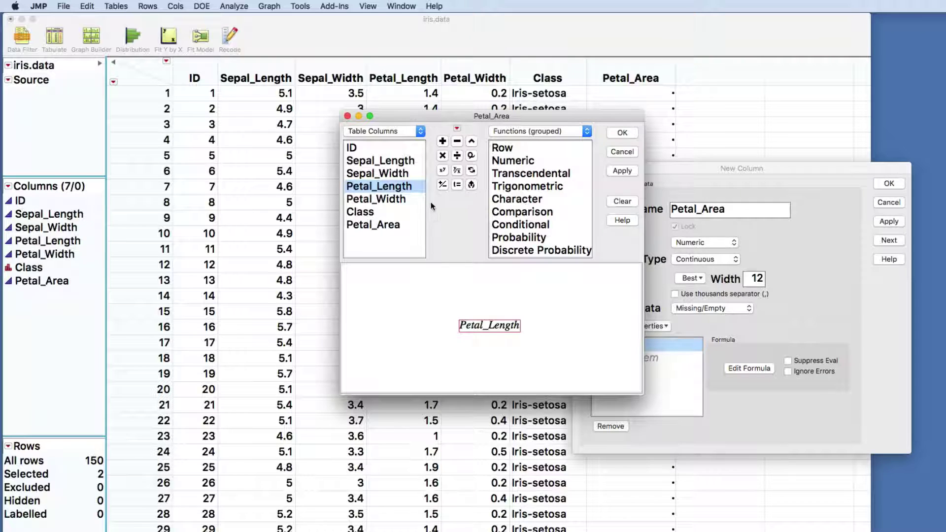
click(442, 156)
click(395, 199)
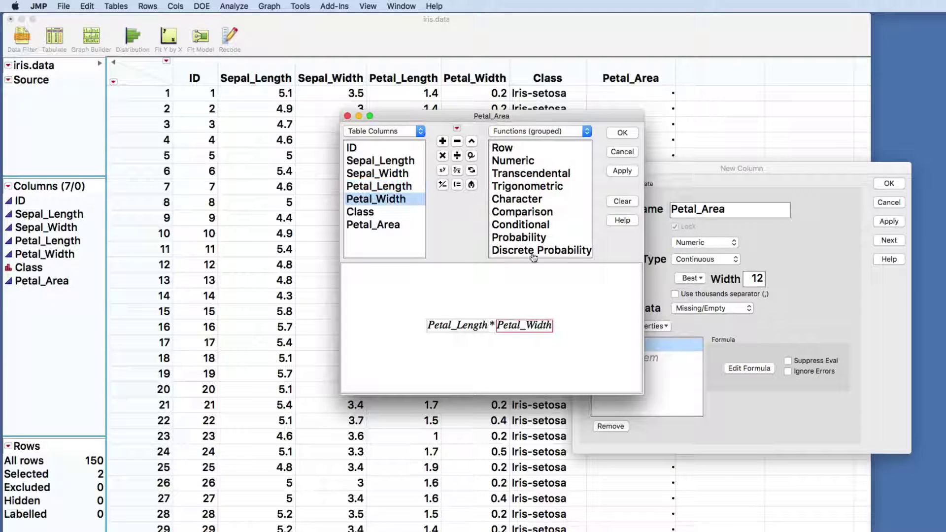
click(622, 133)
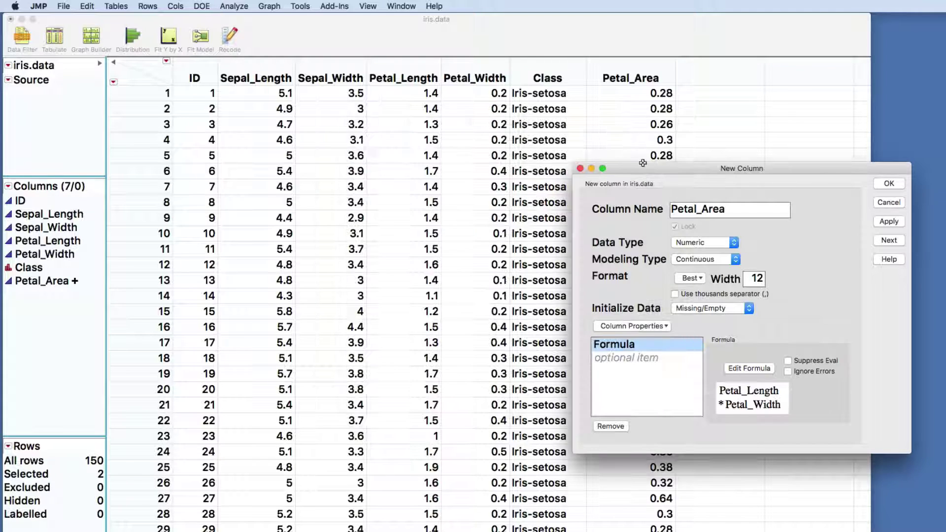
drag(658, 167, 354, 138)
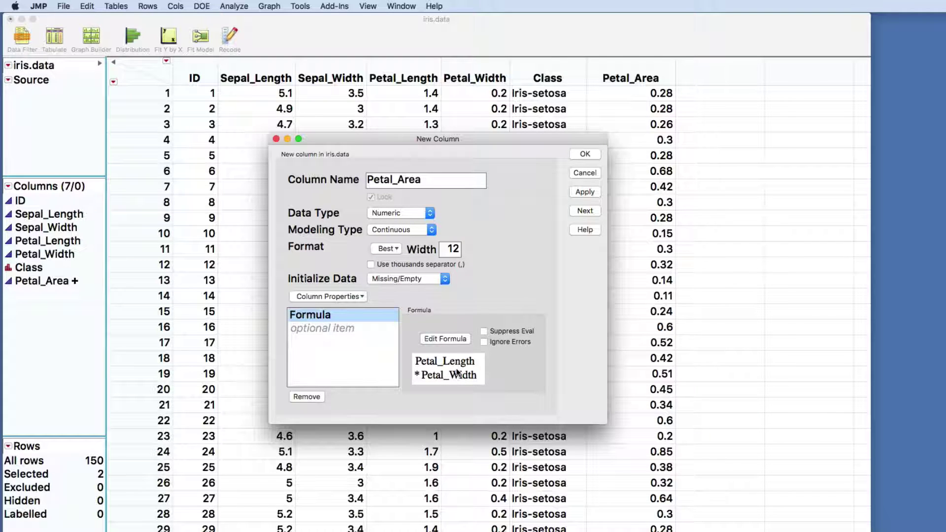
Close the New Column dialog so Petal_Area fills all 150 rows
click(592, 156)
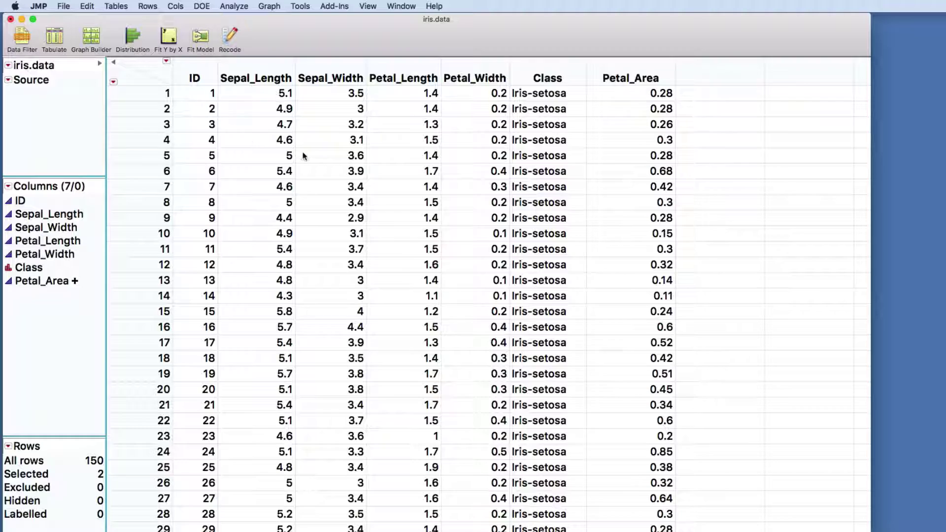
Add a second column named 'Avg Sepal Length by Class' and open its Column Properties list
right_click(703, 74)
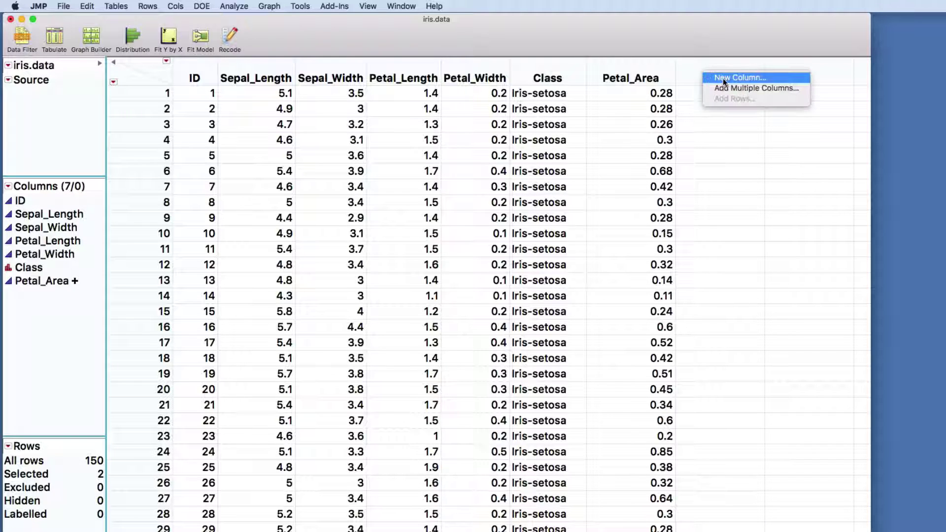
click(723, 78)
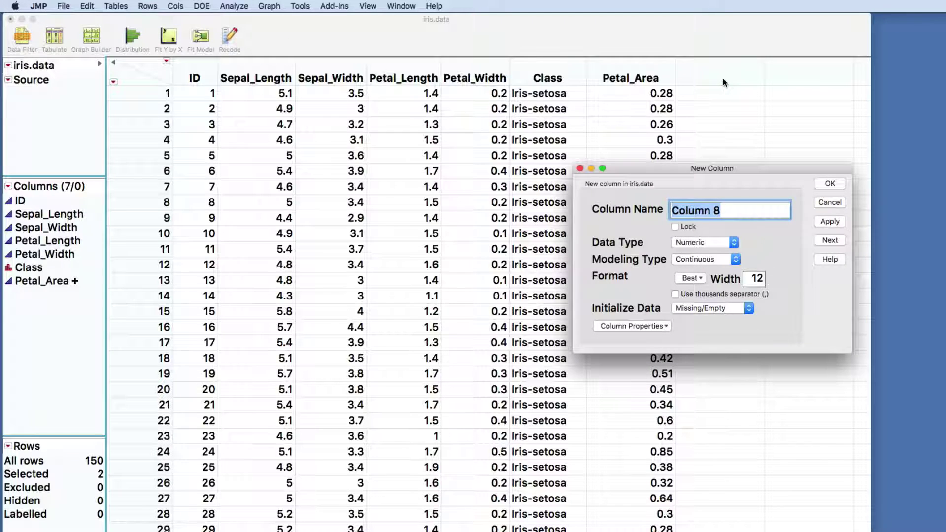
text(A)
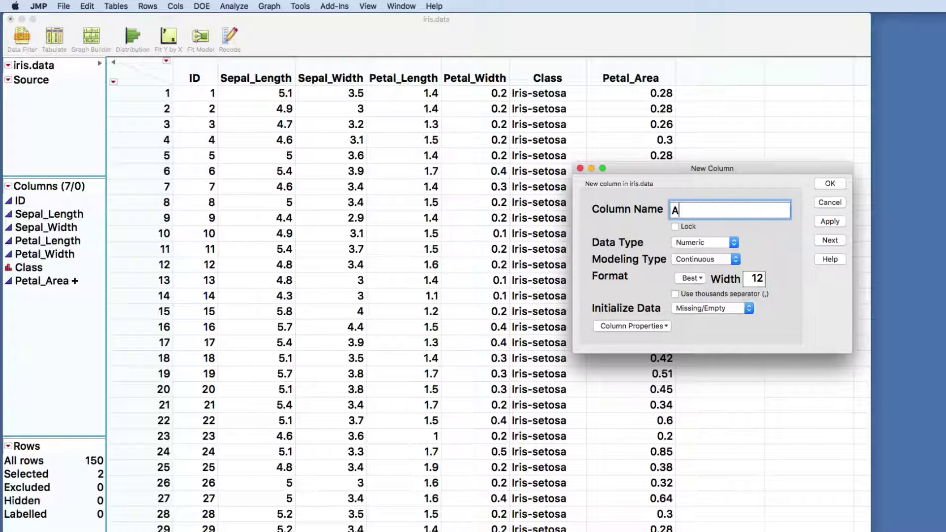
text(vg Sepal Length)
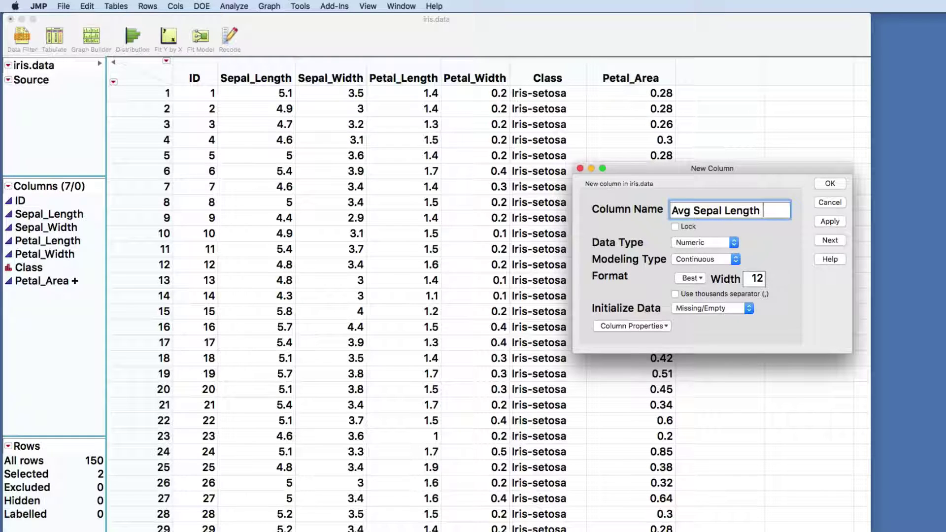
text(by Class)
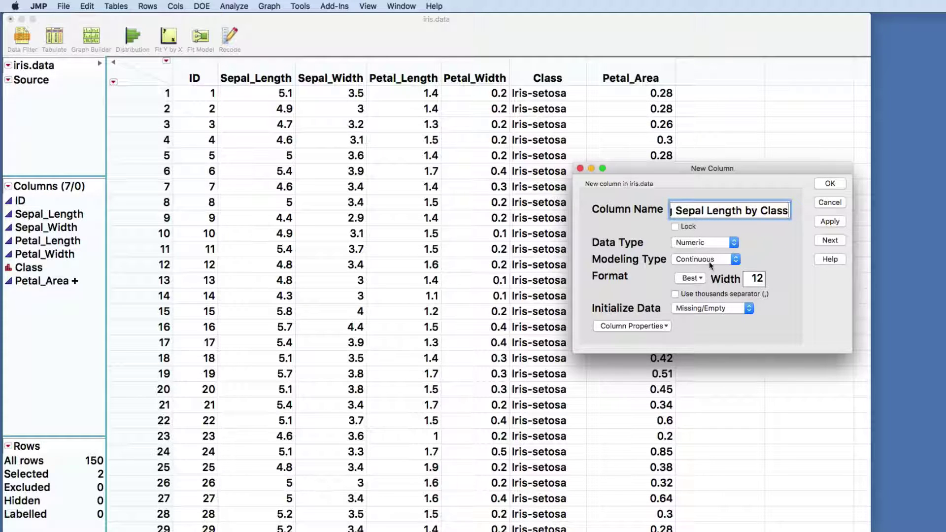
click(634, 326)
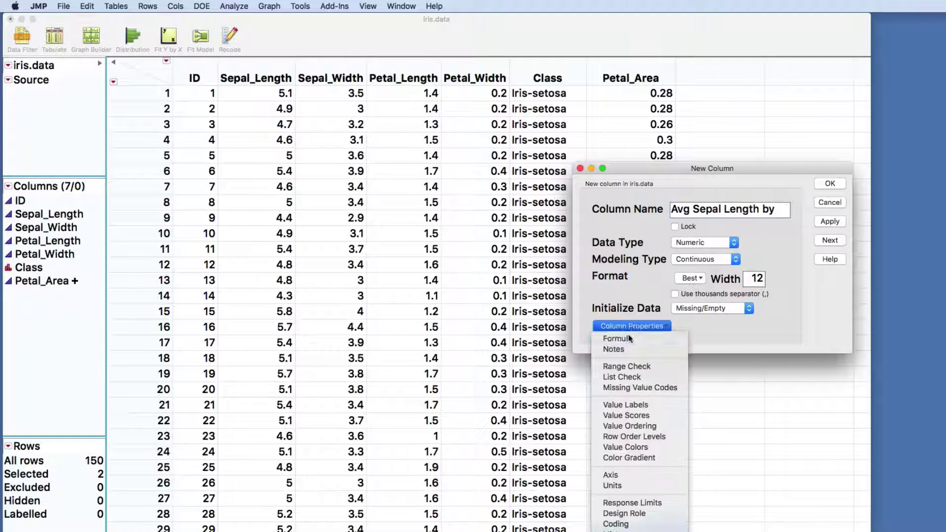
Attach a Formula property to the column and show the Statistical functions list
click(628, 341)
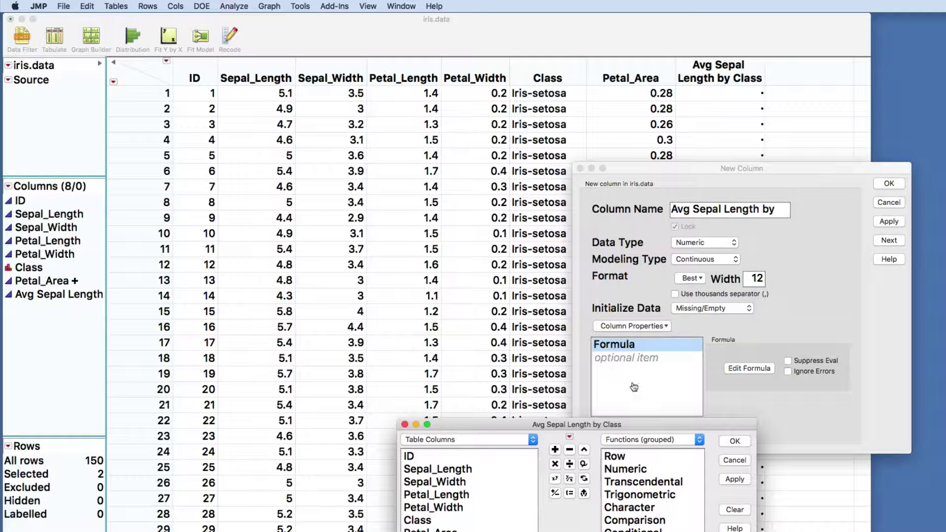
drag(624, 426, 558, 122)
scroll(595, 218, down, 2)
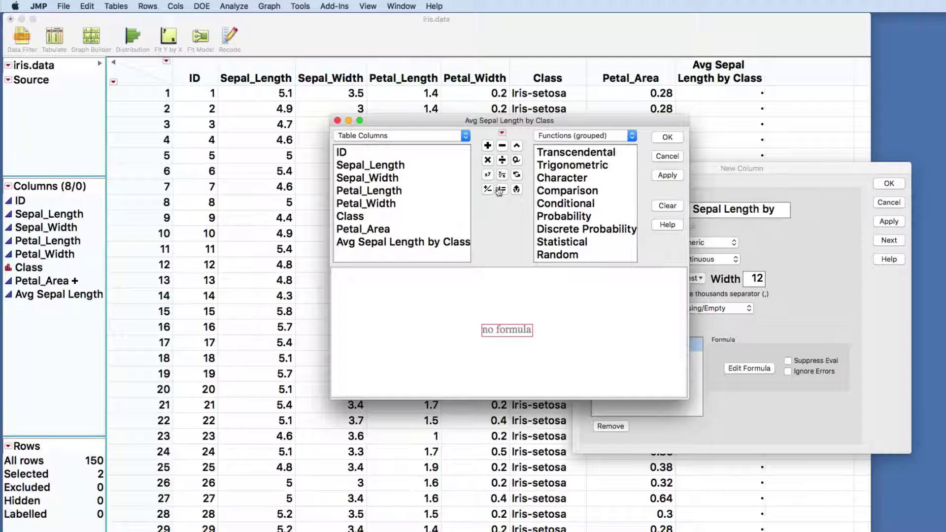
click(578, 246)
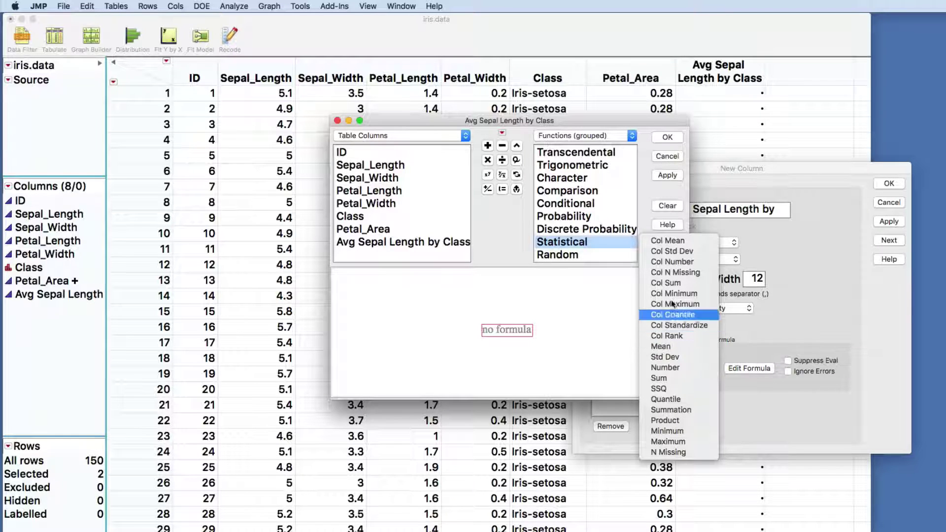
Build the formula Col Mean(Sepal_Length, Class) in the Formula Editor
click(672, 240)
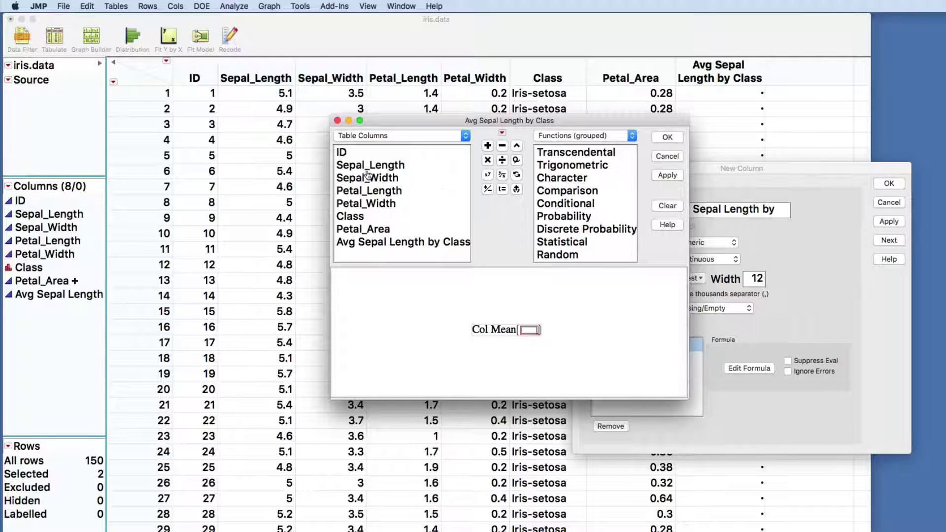
click(370, 166)
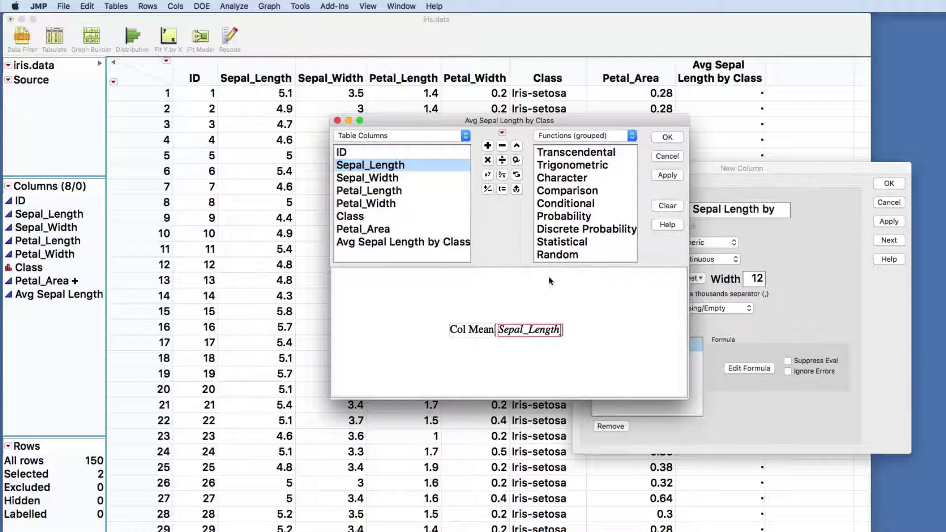
key(comma)
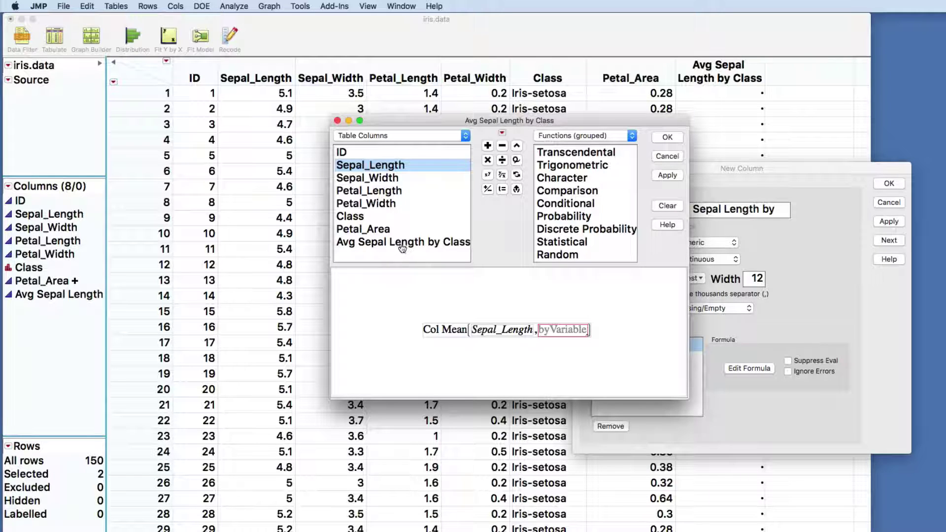
click(359, 218)
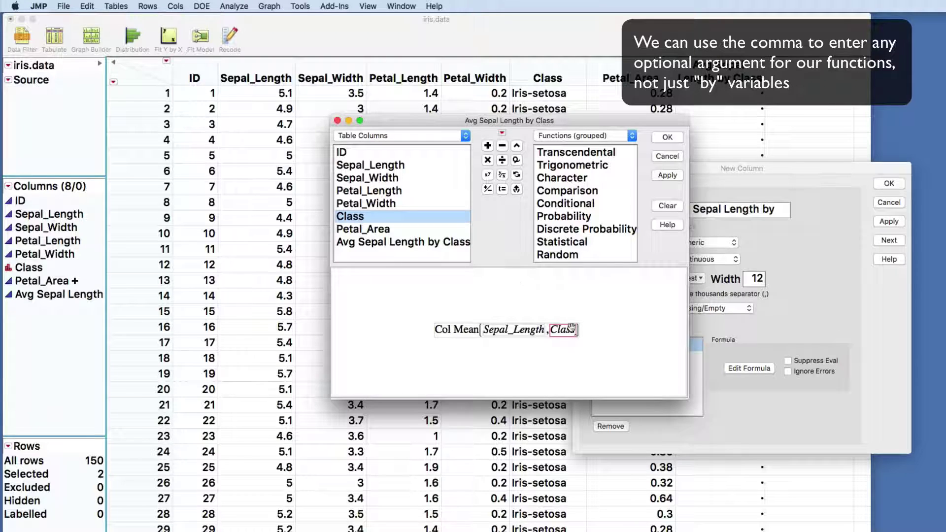
Apply the formula, close New Column, and select the top rows of the new and Class columns
click(669, 138)
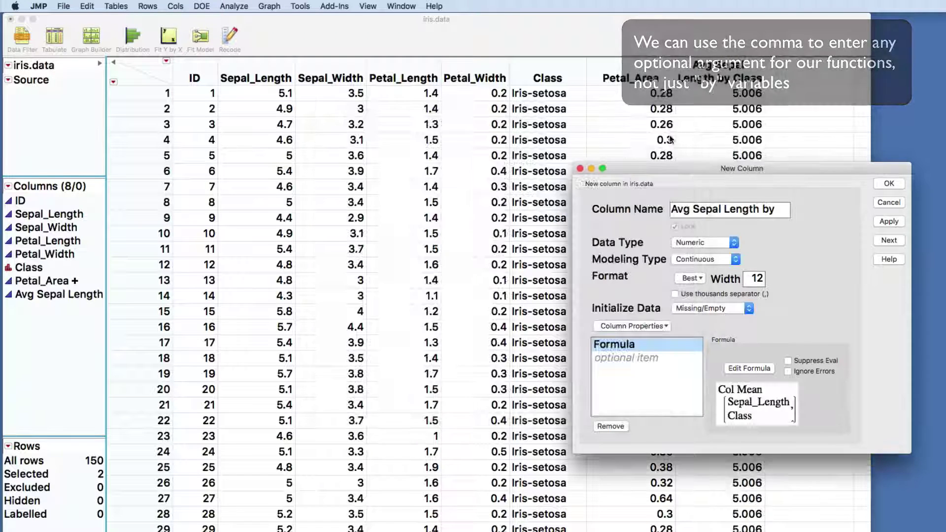
click(890, 184)
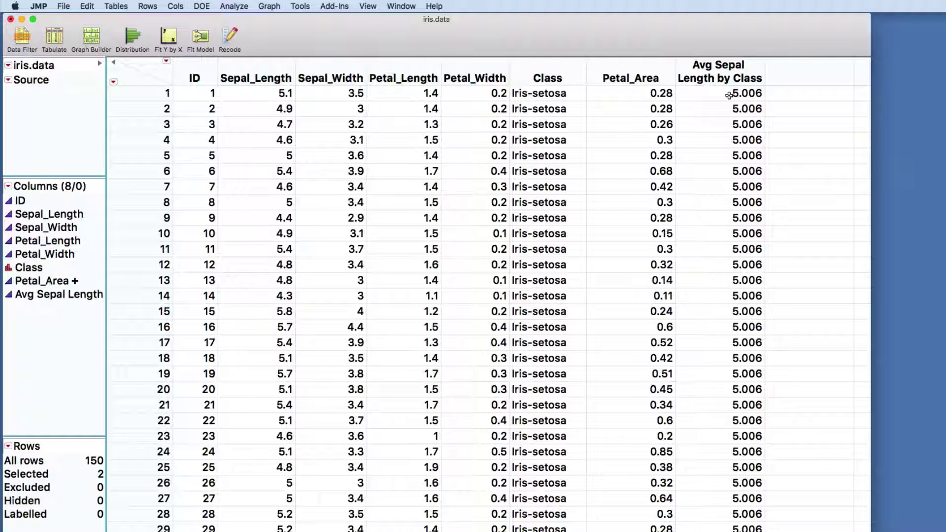
drag(734, 95, 741, 310)
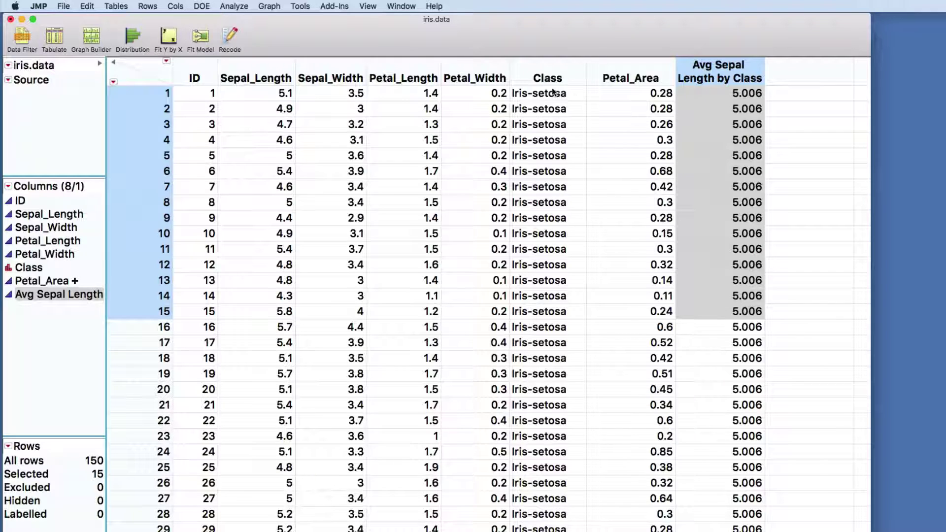
drag(555, 94, 564, 327)
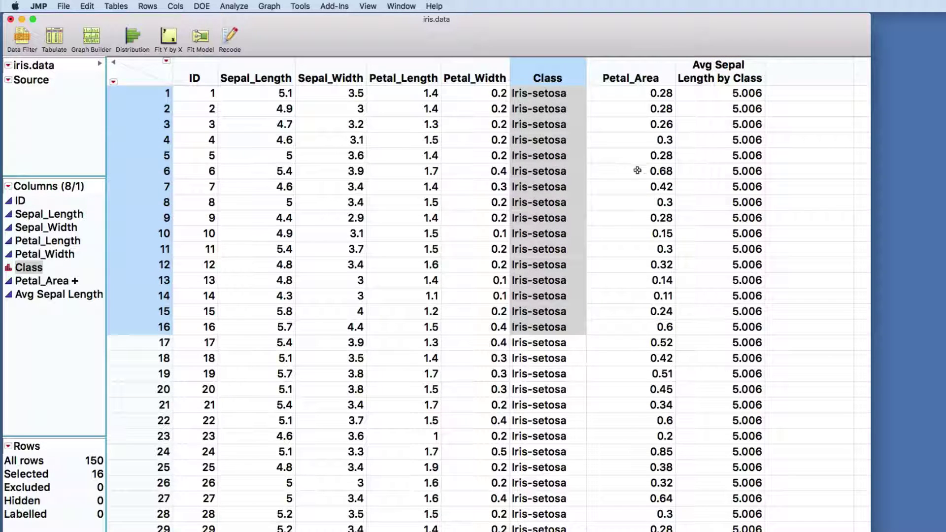
Compare rows 50–51: 5.006 for Iris-setosa versus 5.936 for Iris-versicolor
scroll(669, 184, down, 1)
scroll(707, 193, down, 5)
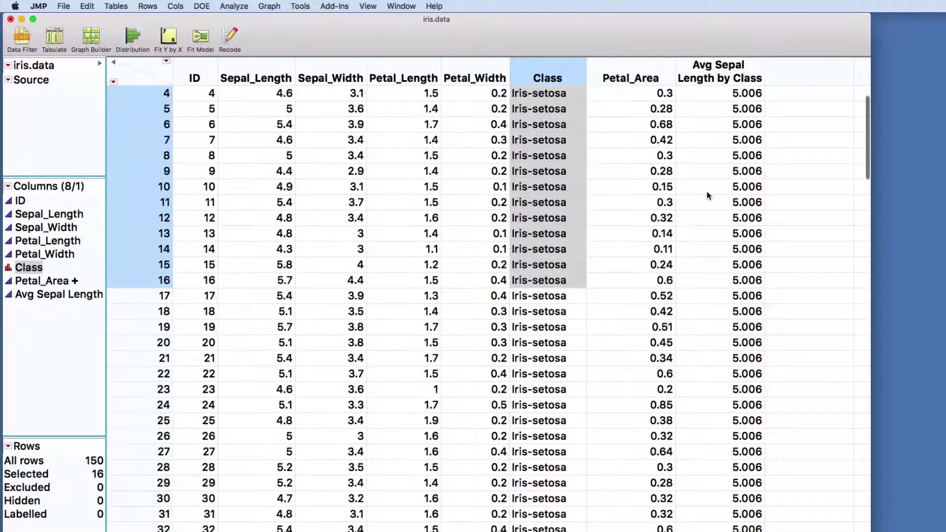
scroll(707, 192, down, 9)
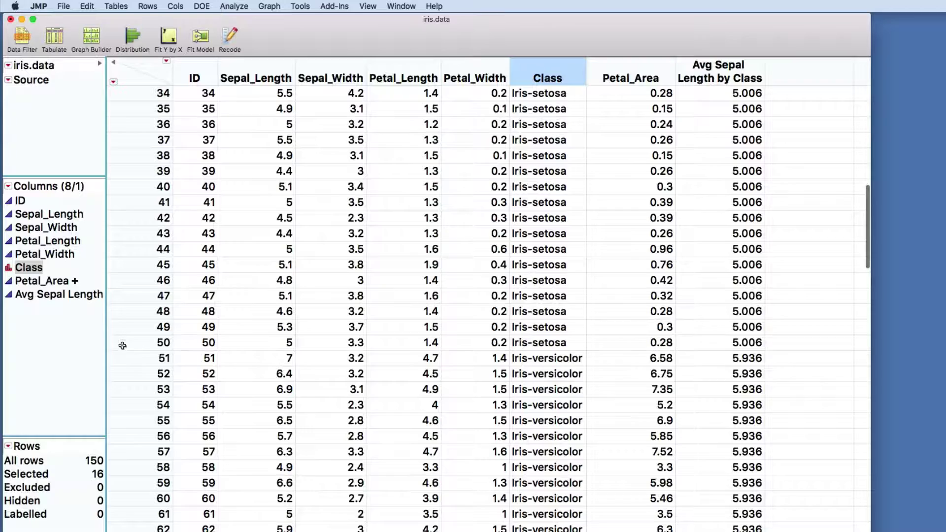
drag(121, 344, 120, 356)
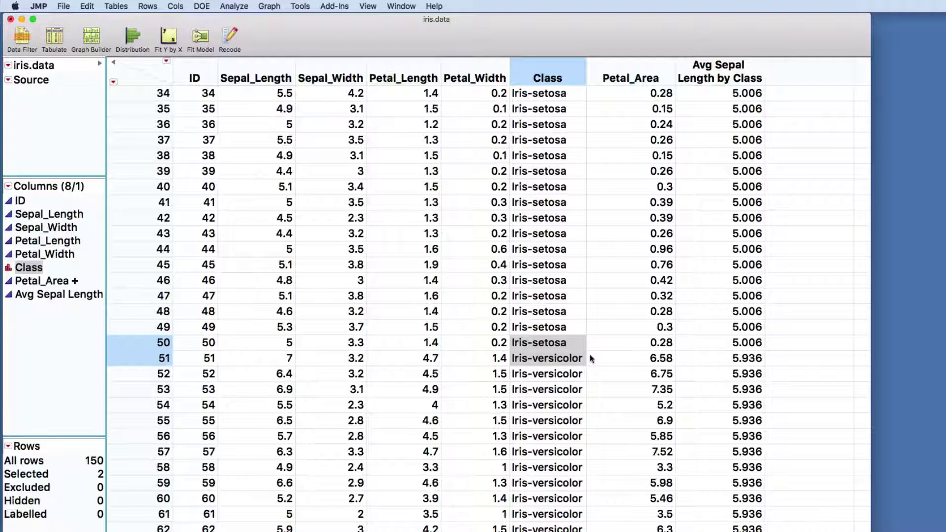
click(724, 355)
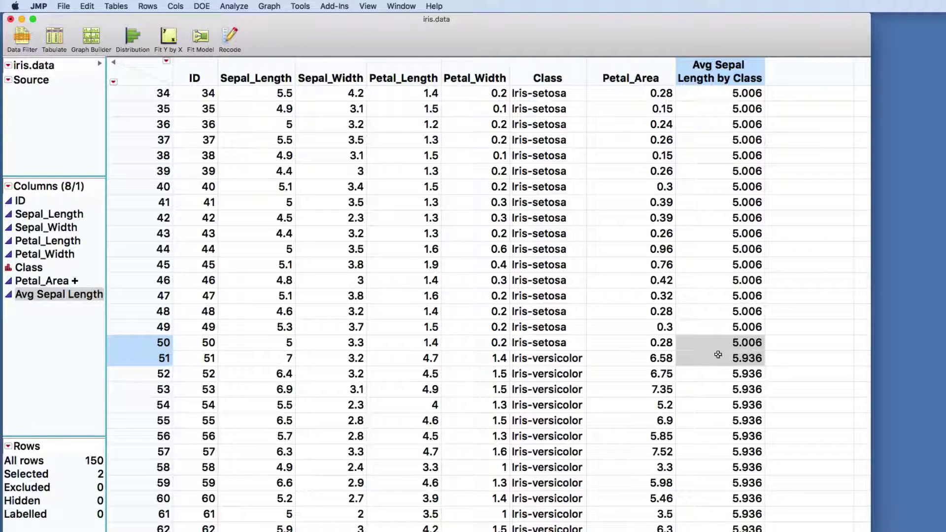